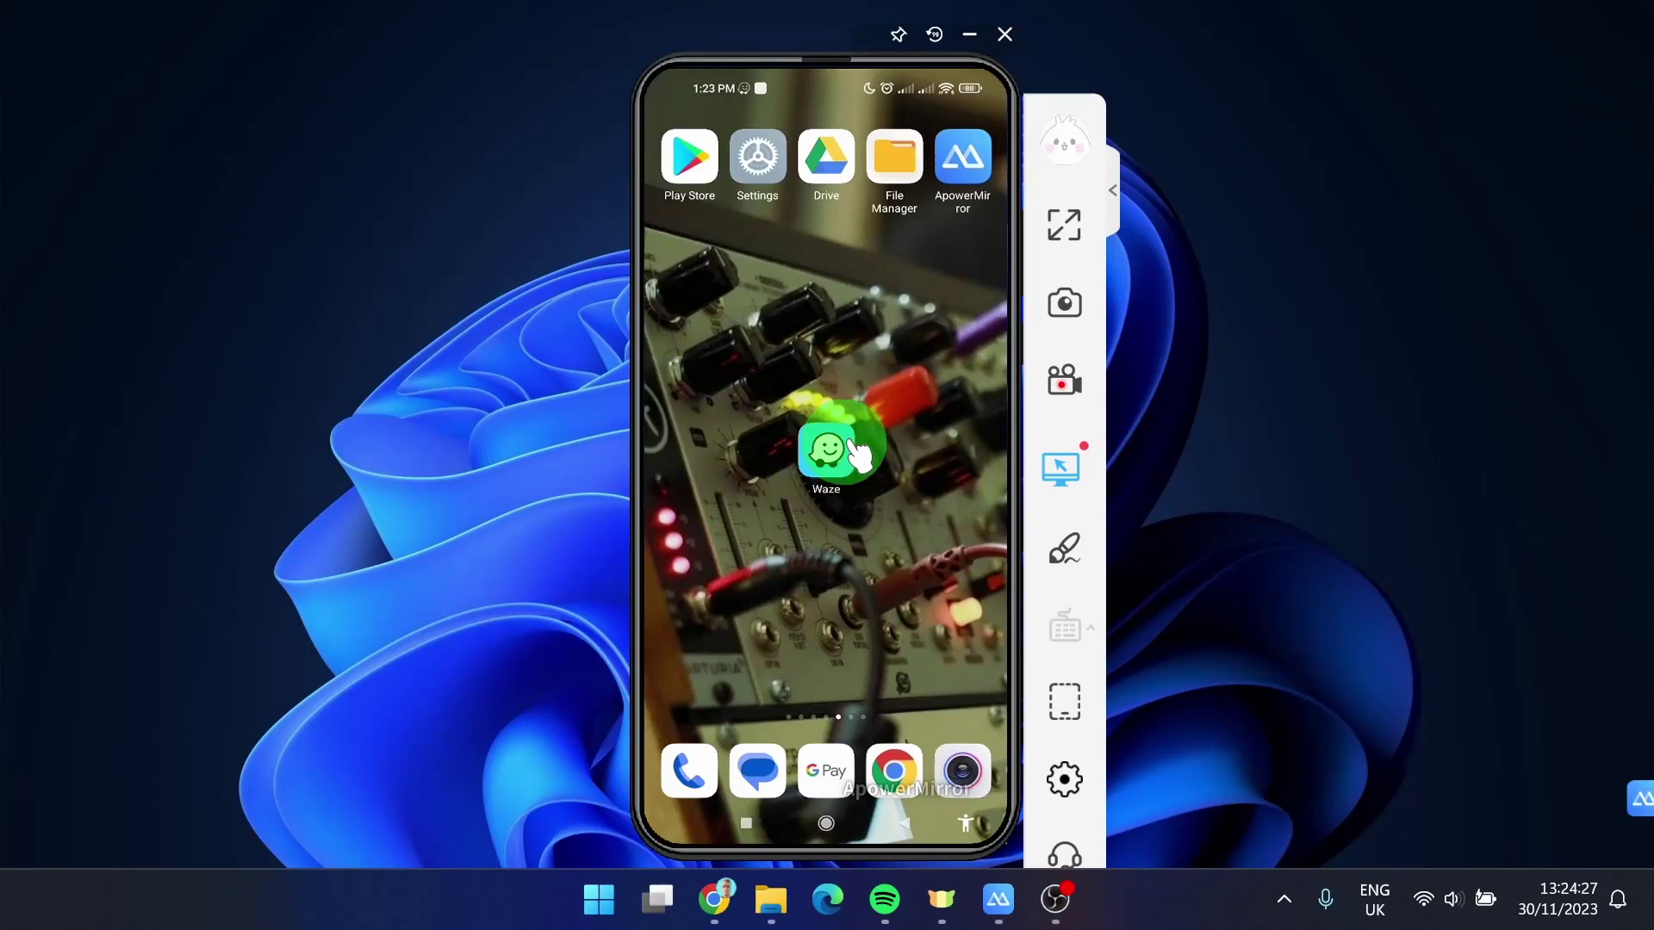
# - Launch Waze from the home screen and bring up its Settings list via the side menu
pyautogui.click(840, 452)
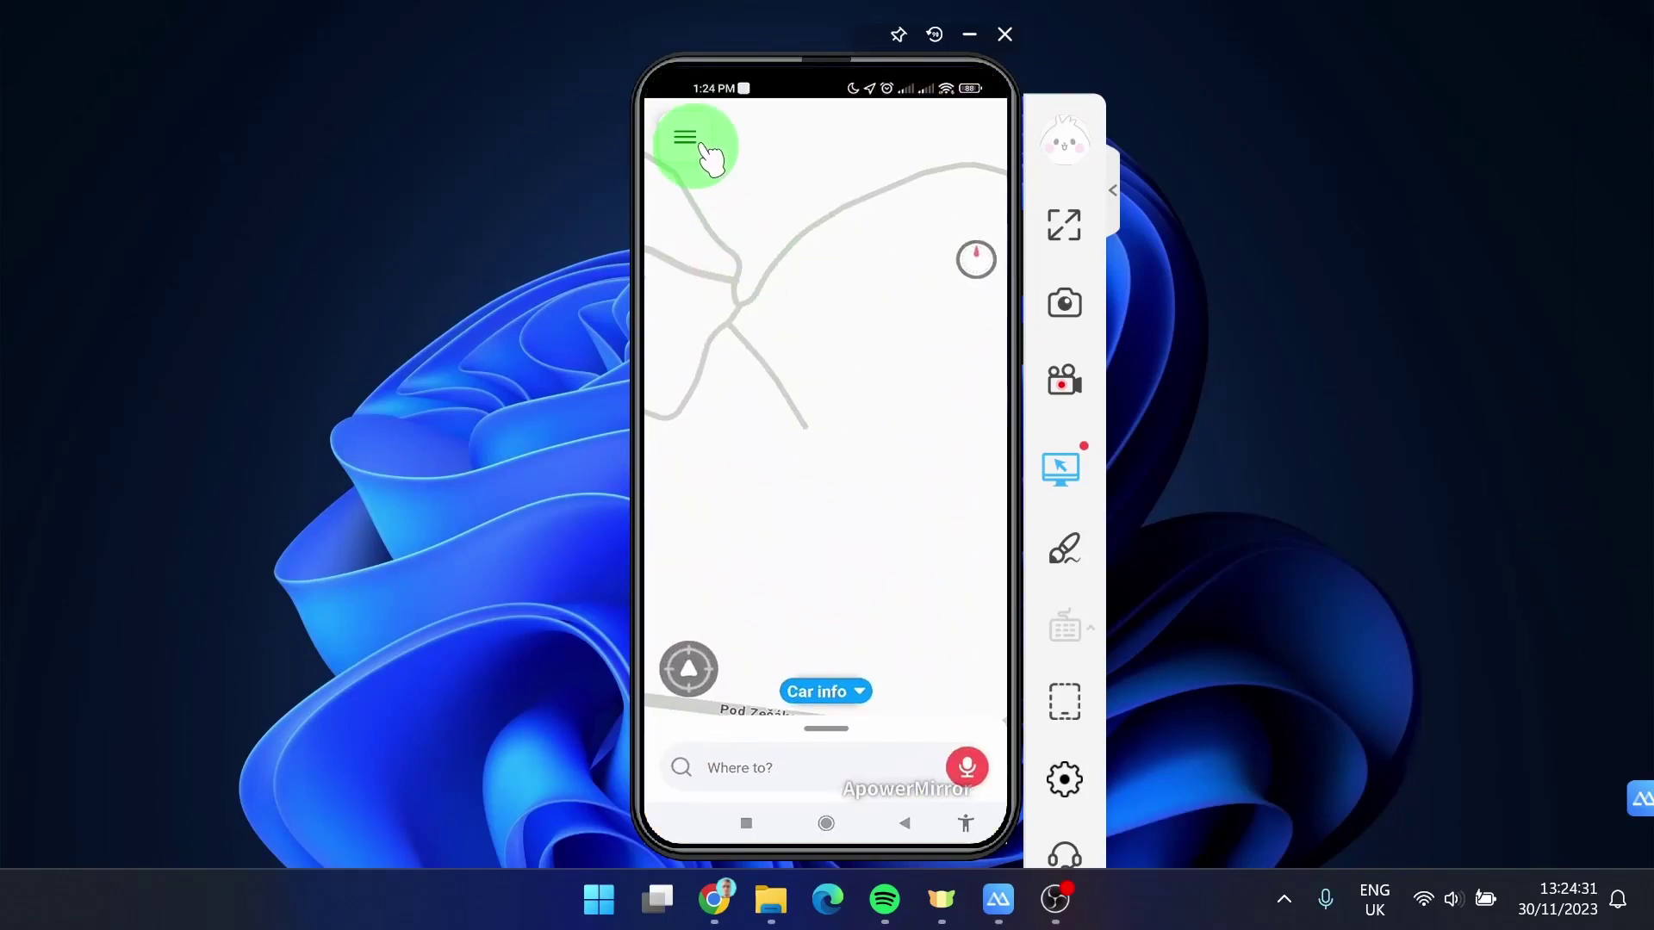
pyautogui.click(686, 139)
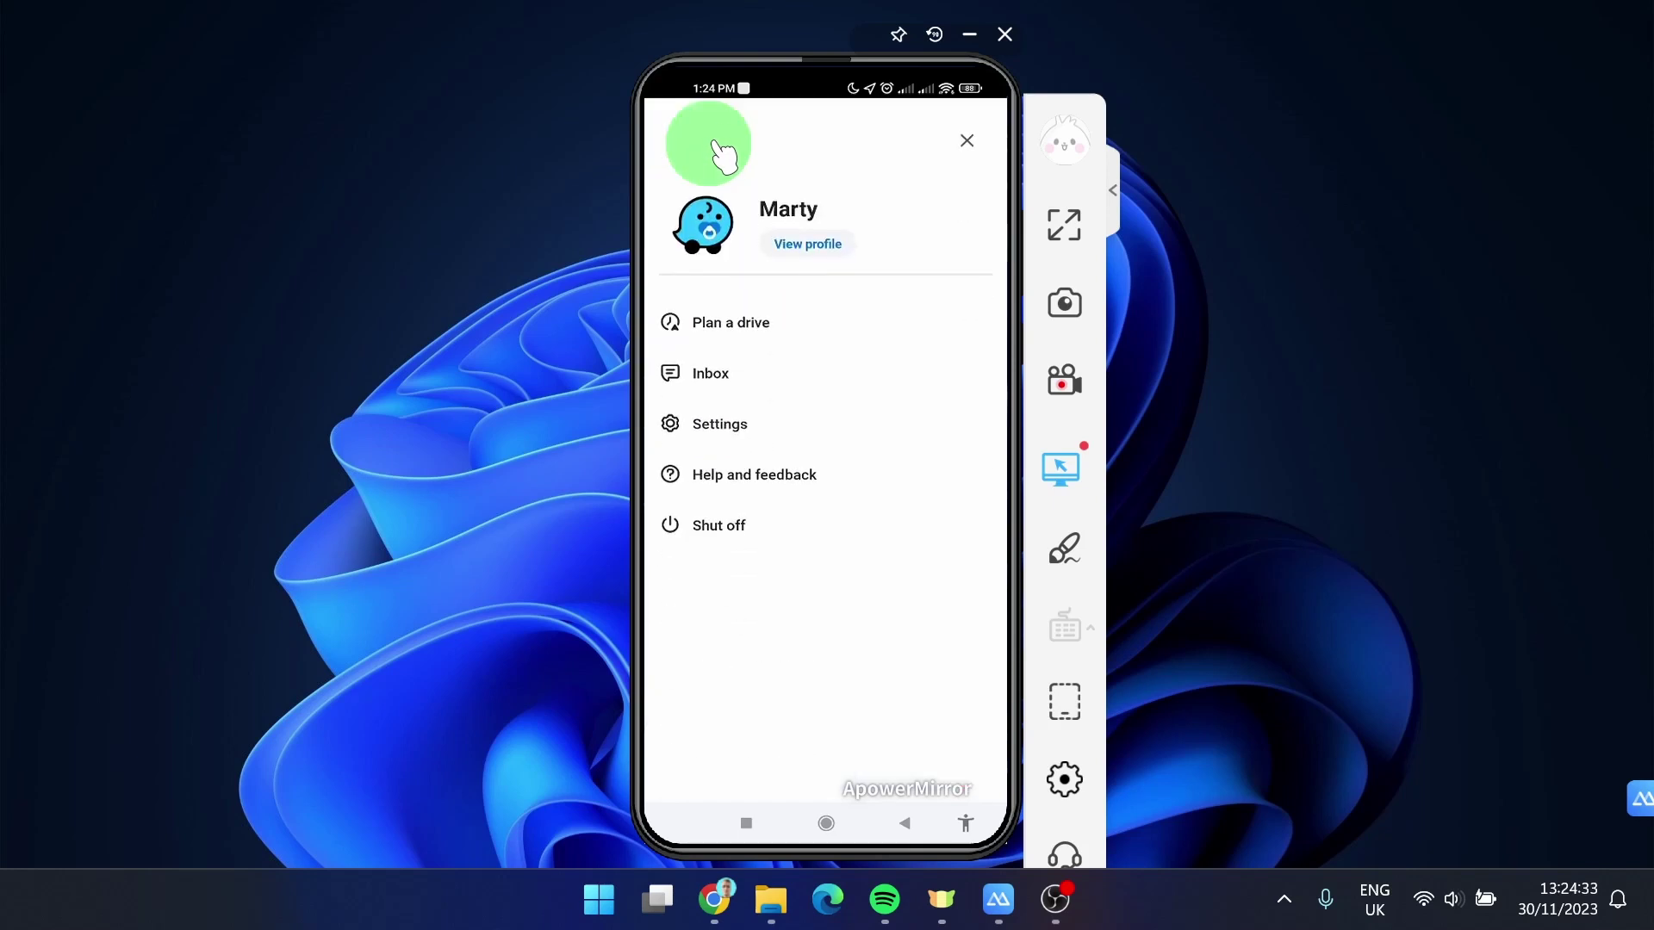
pyautogui.click(731, 430)
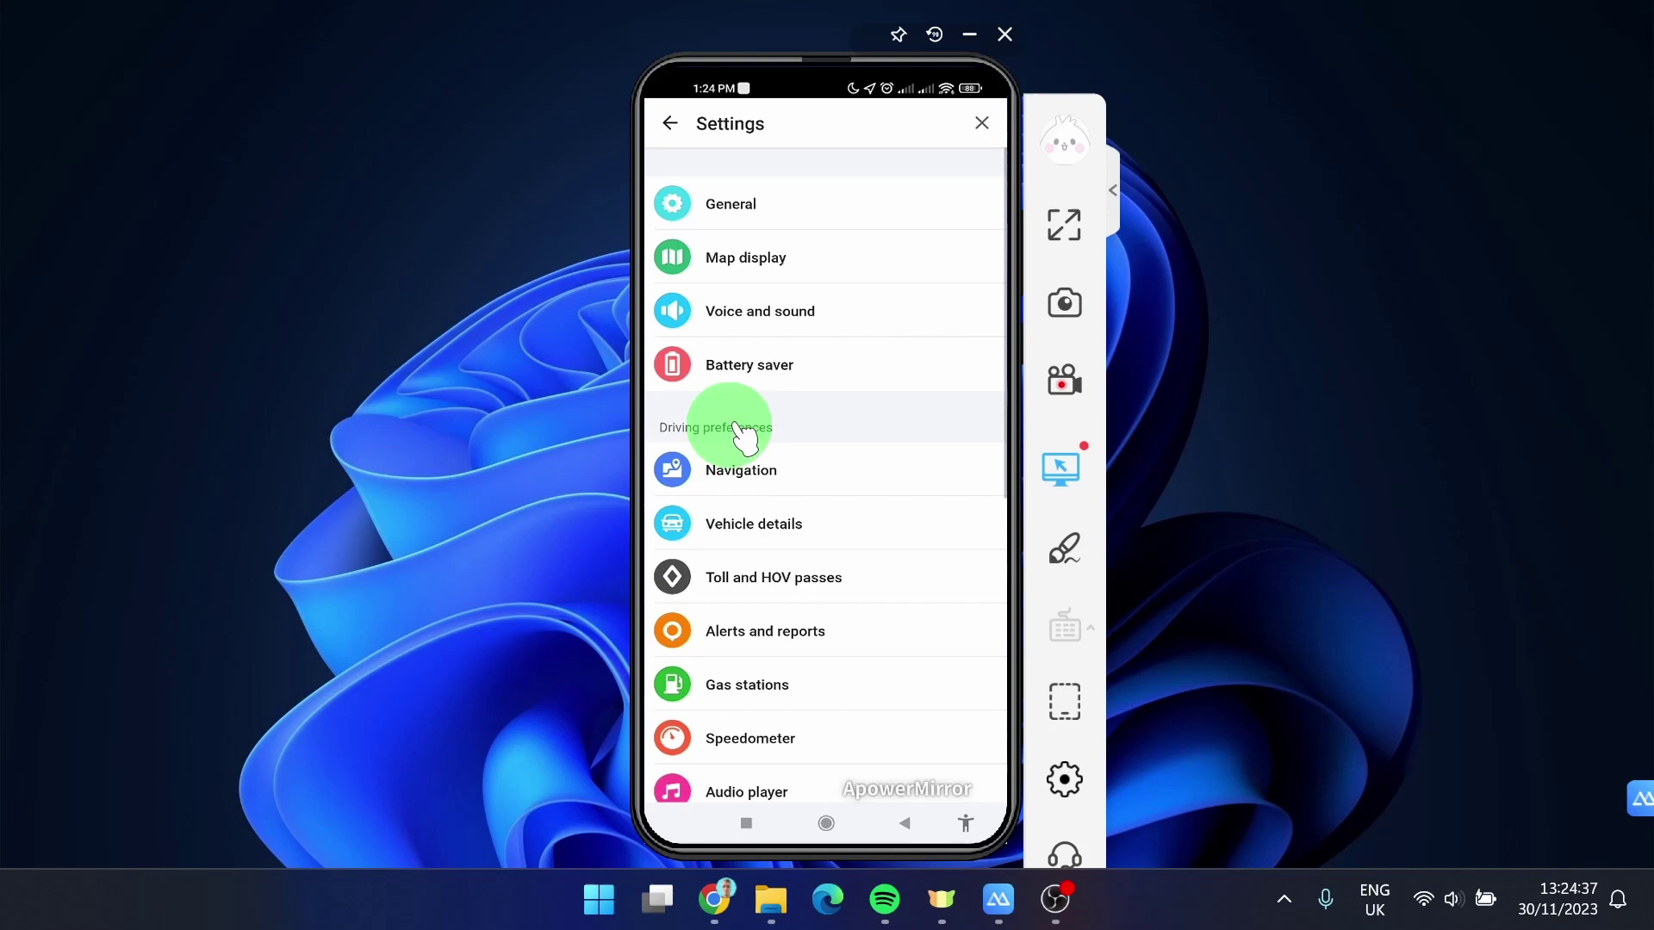
# - In Voice and sound, set Sounds to On and guidance volume to maximum
pyautogui.click(818, 314)
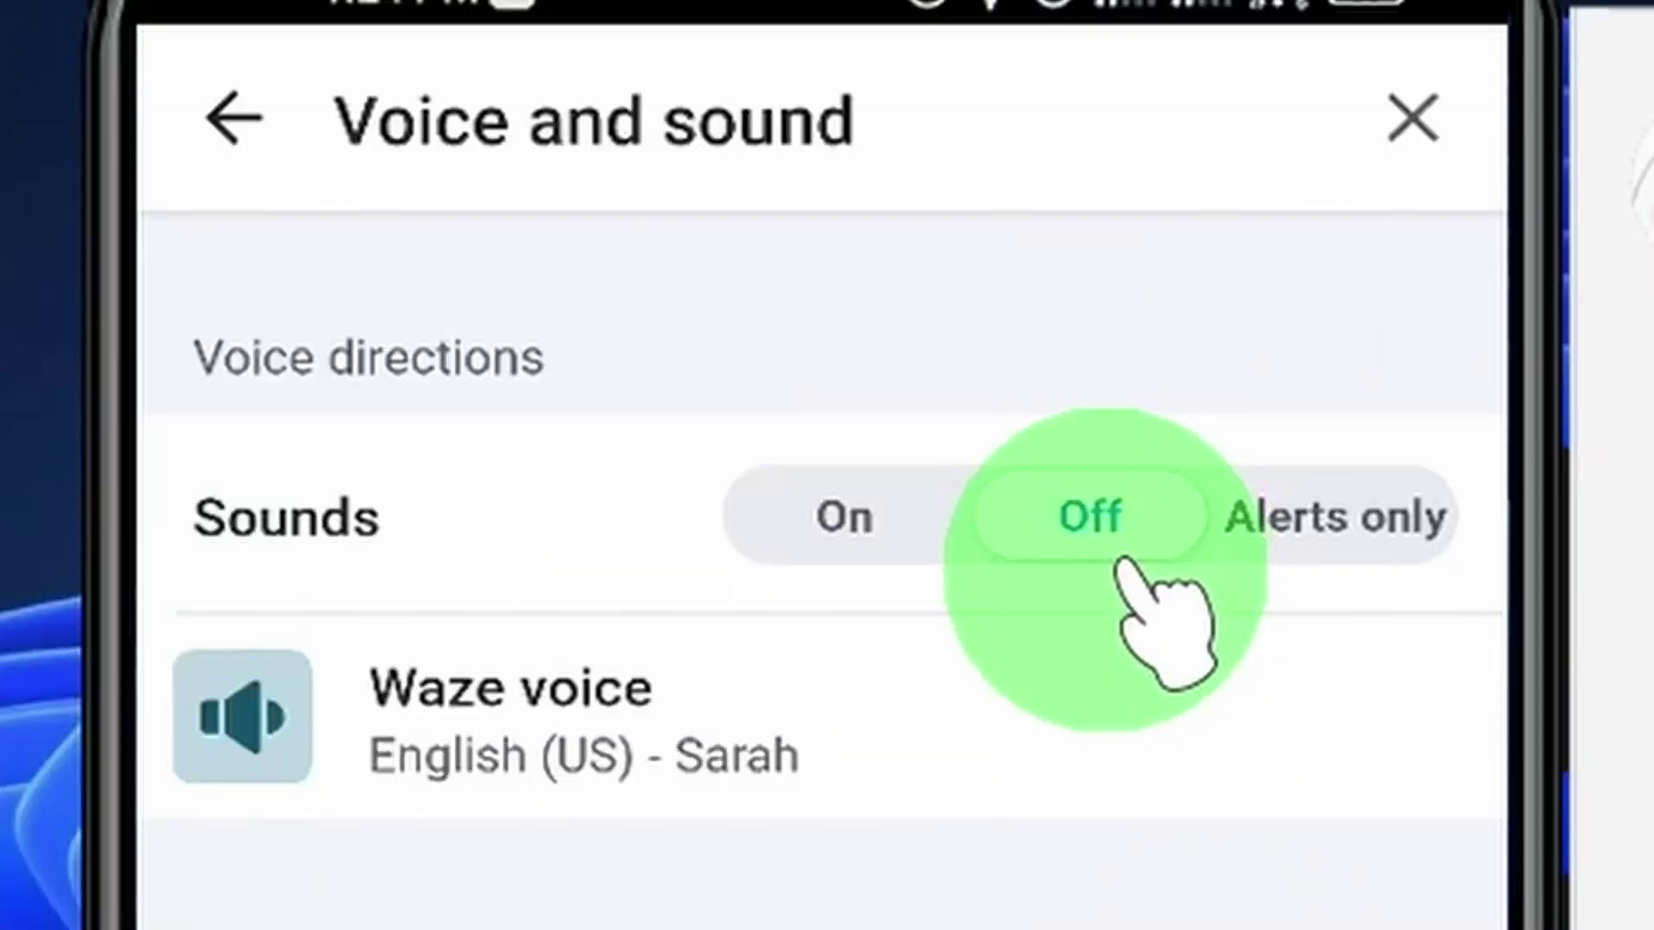
pyautogui.click(853, 517)
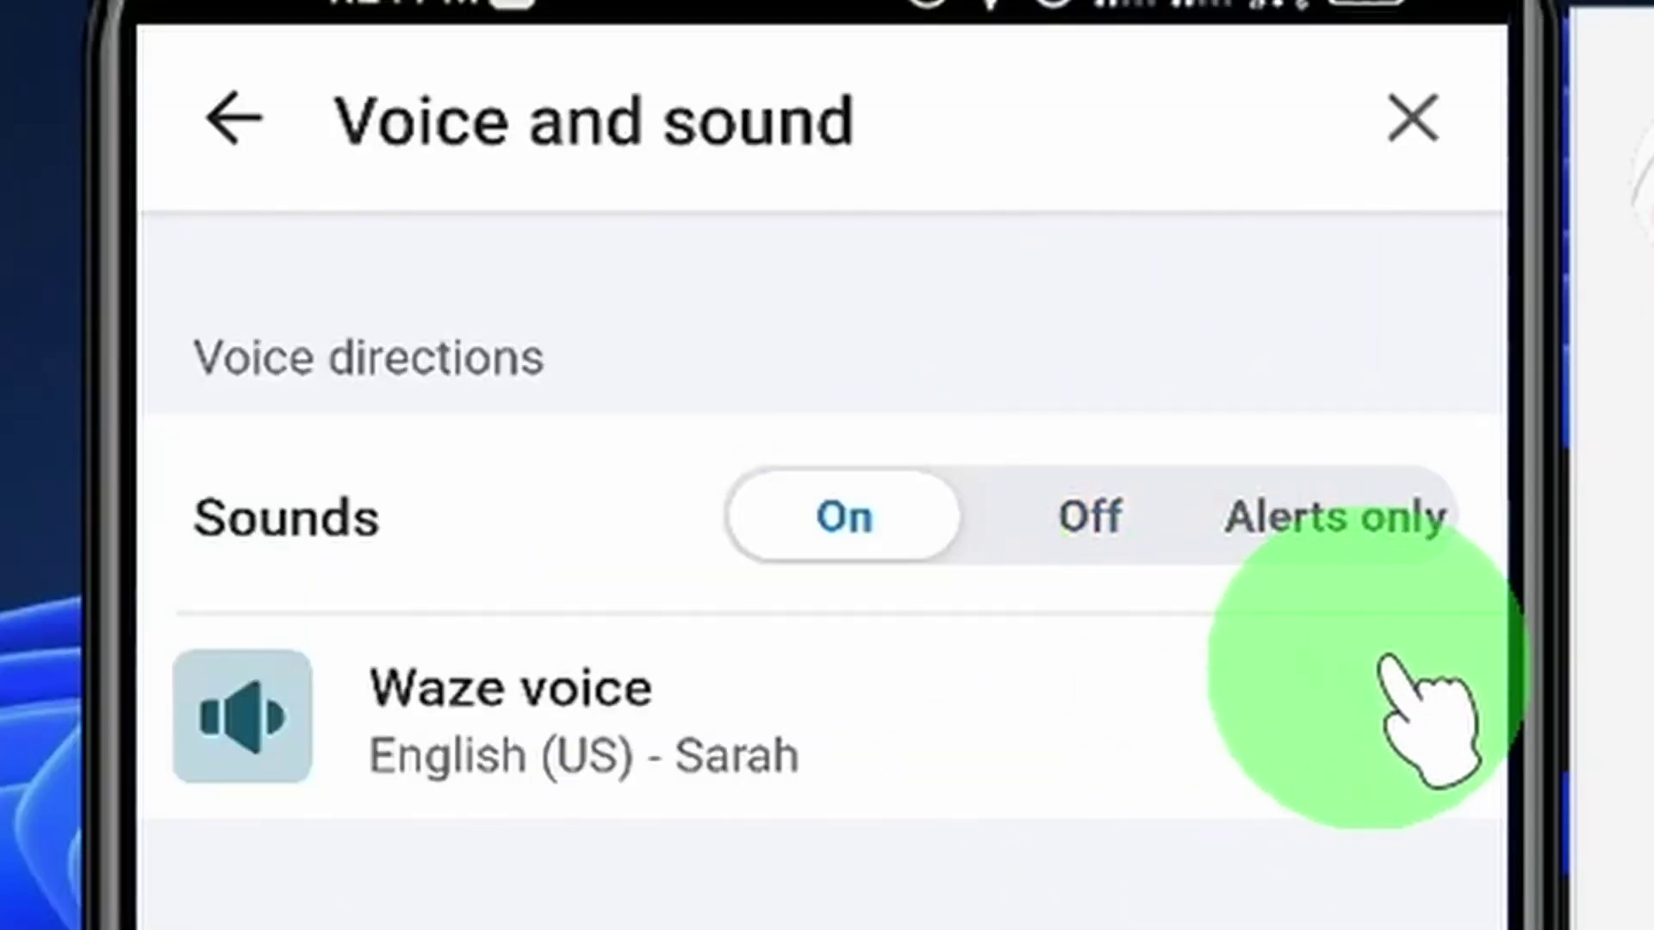
pyautogui.click(1338, 517)
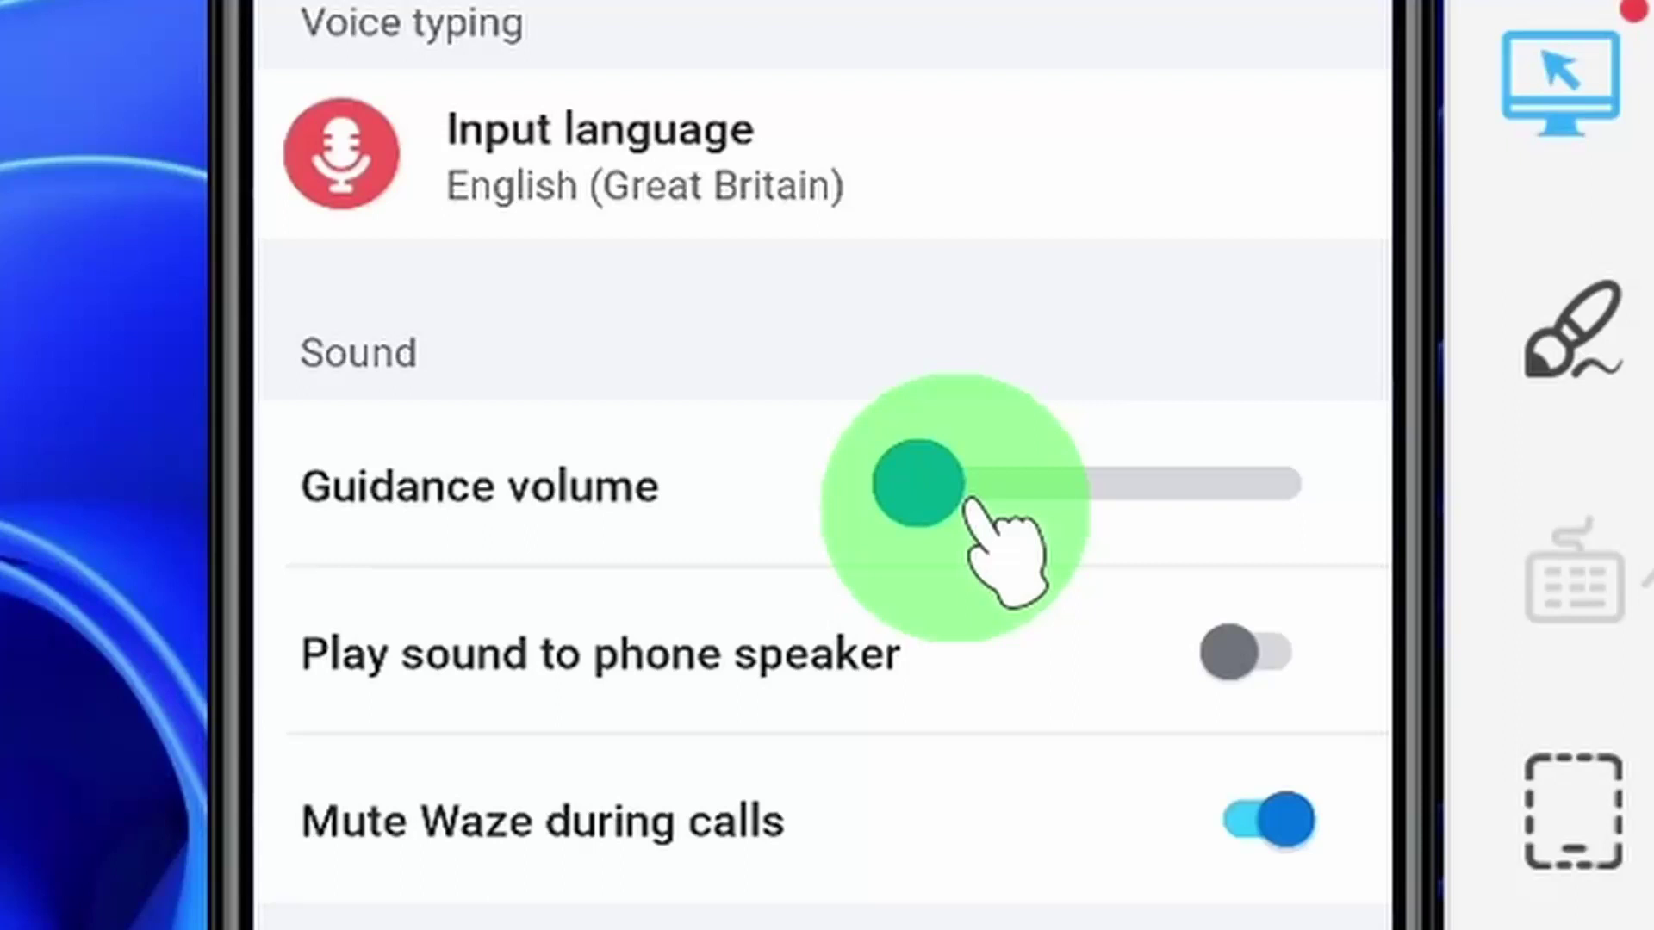
pyautogui.click(881, 605)
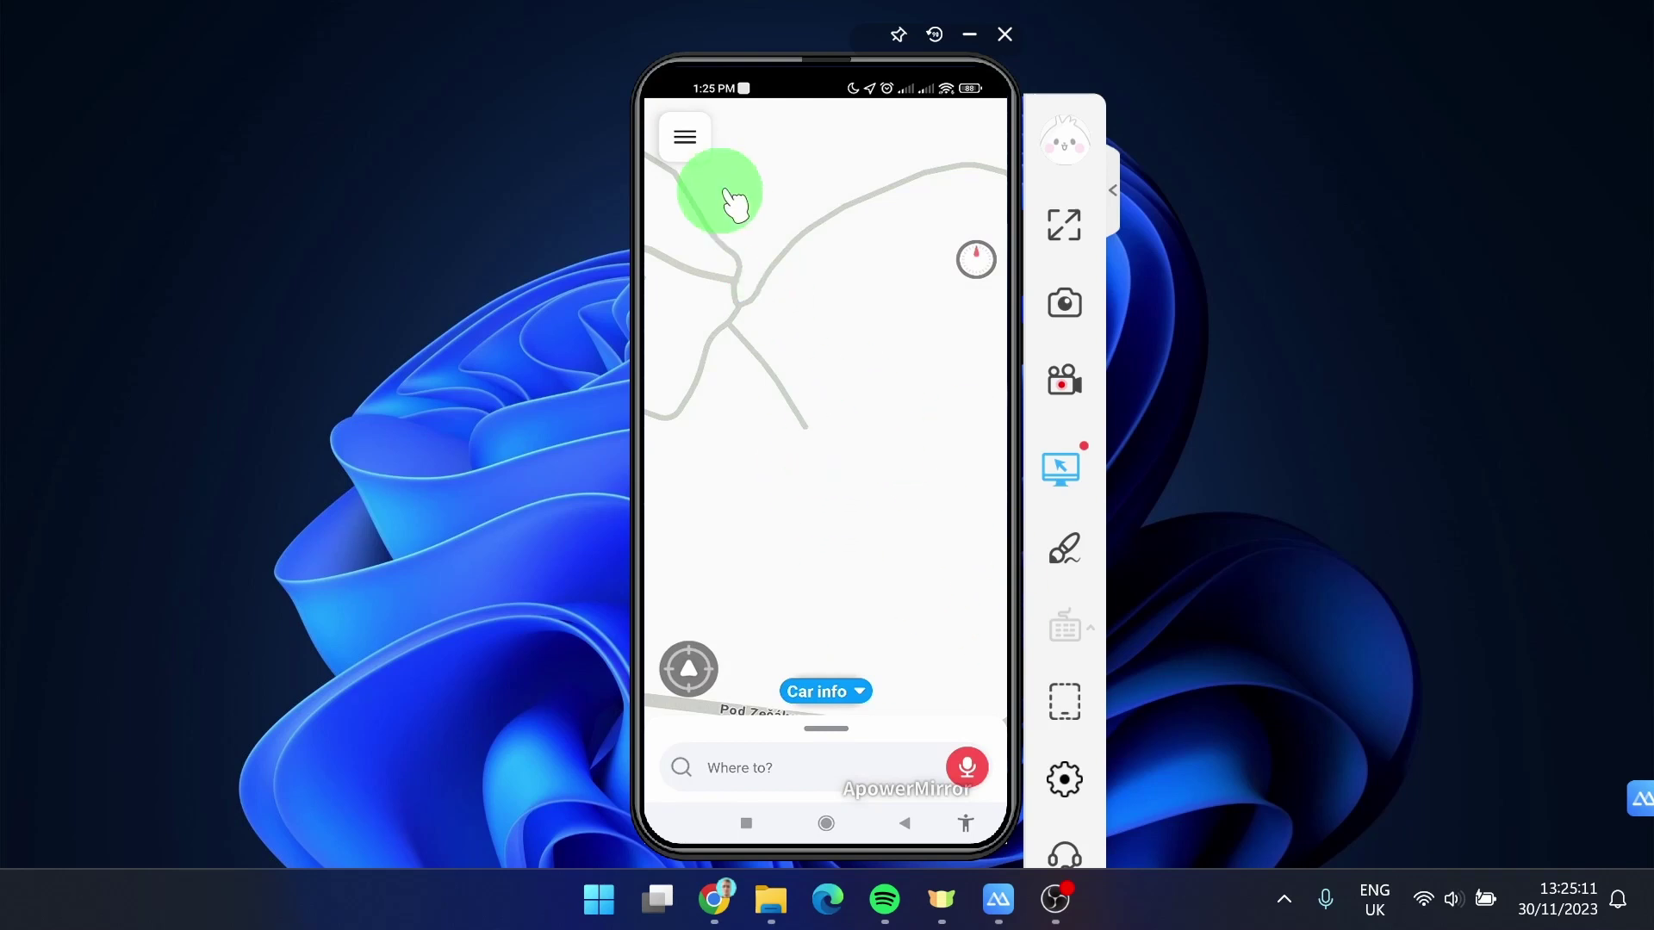
# - Go back into Settings > Voice and sound from the map and switch Sounds back to On
pyautogui.click(687, 136)
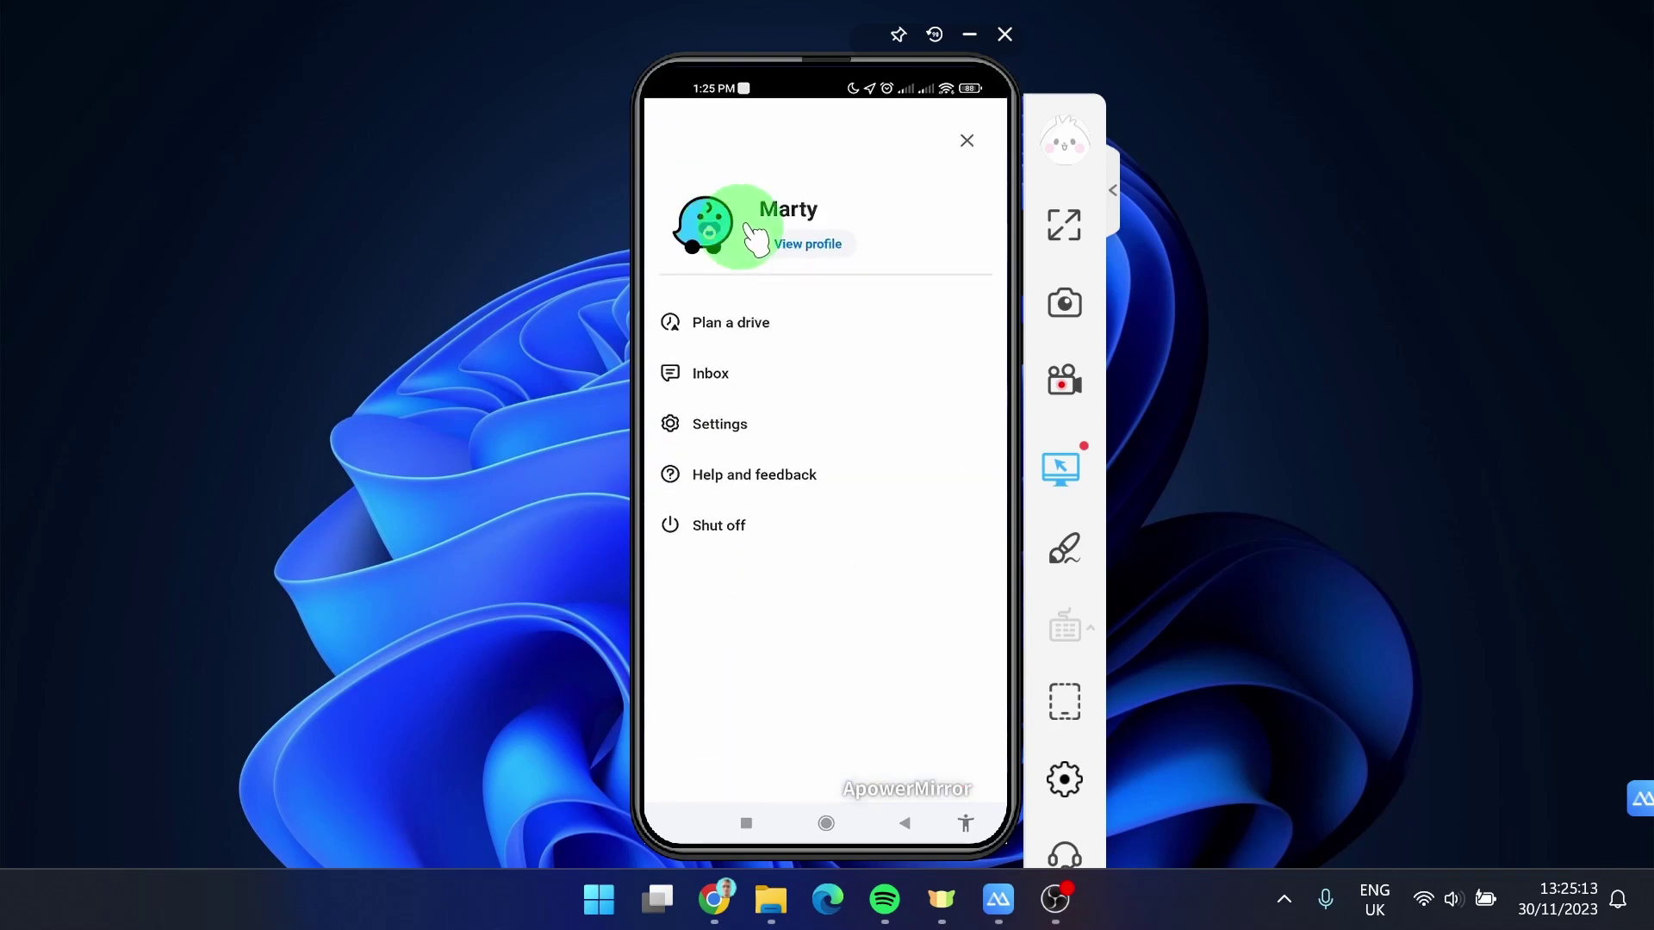
pyautogui.click(766, 426)
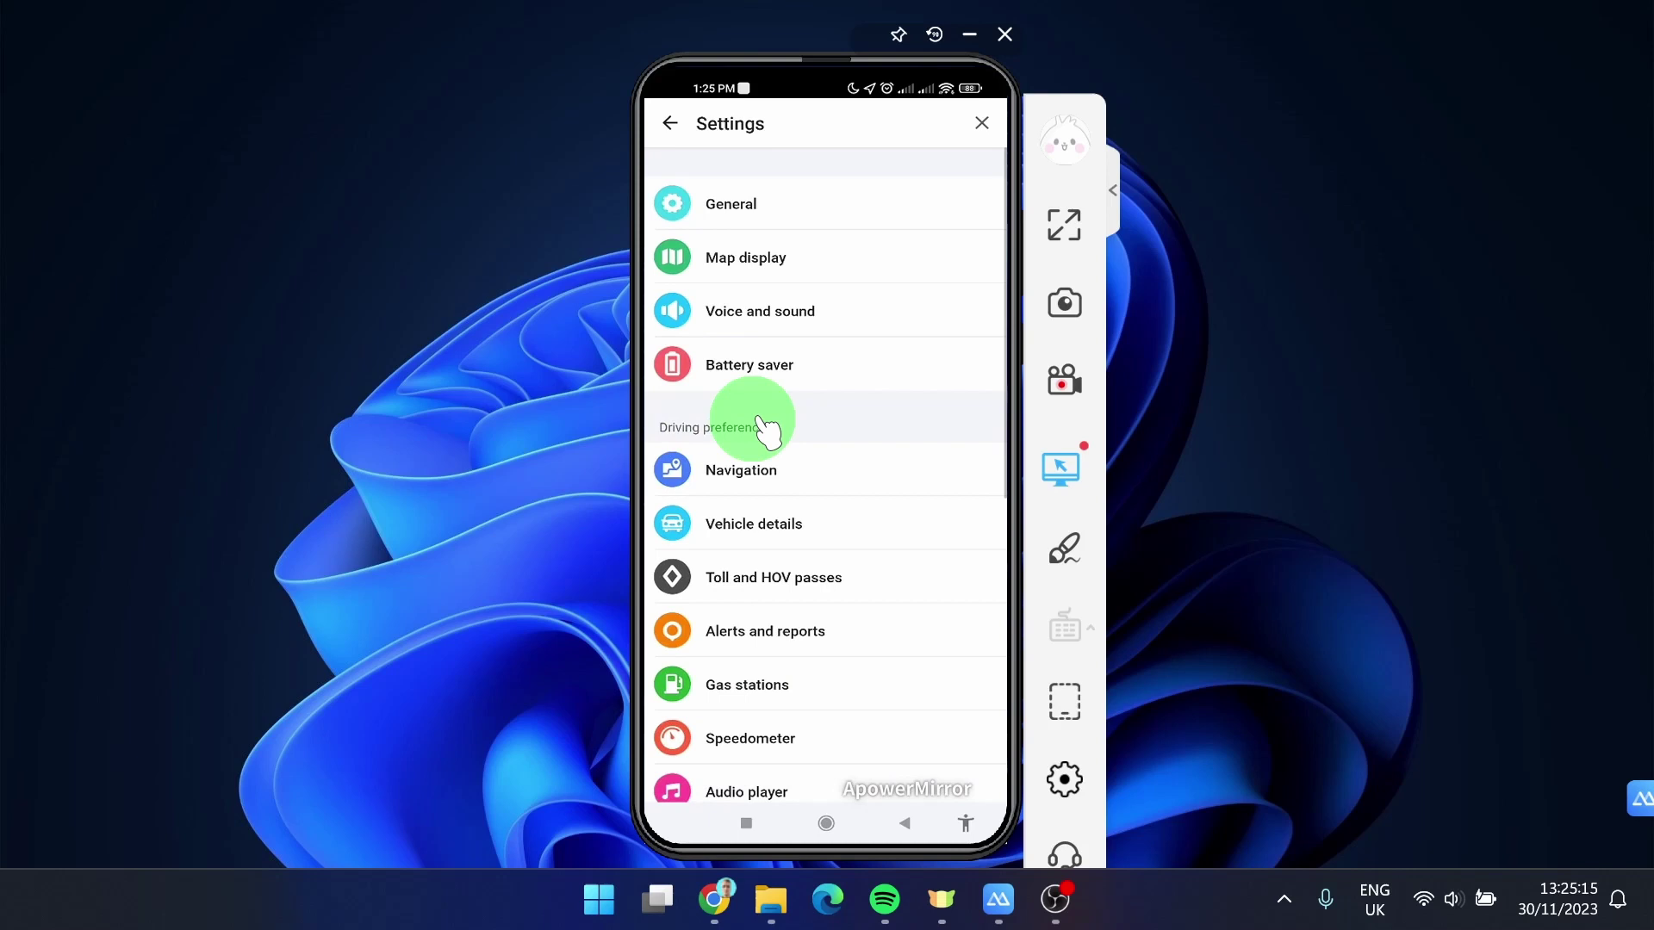
pyautogui.click(790, 330)
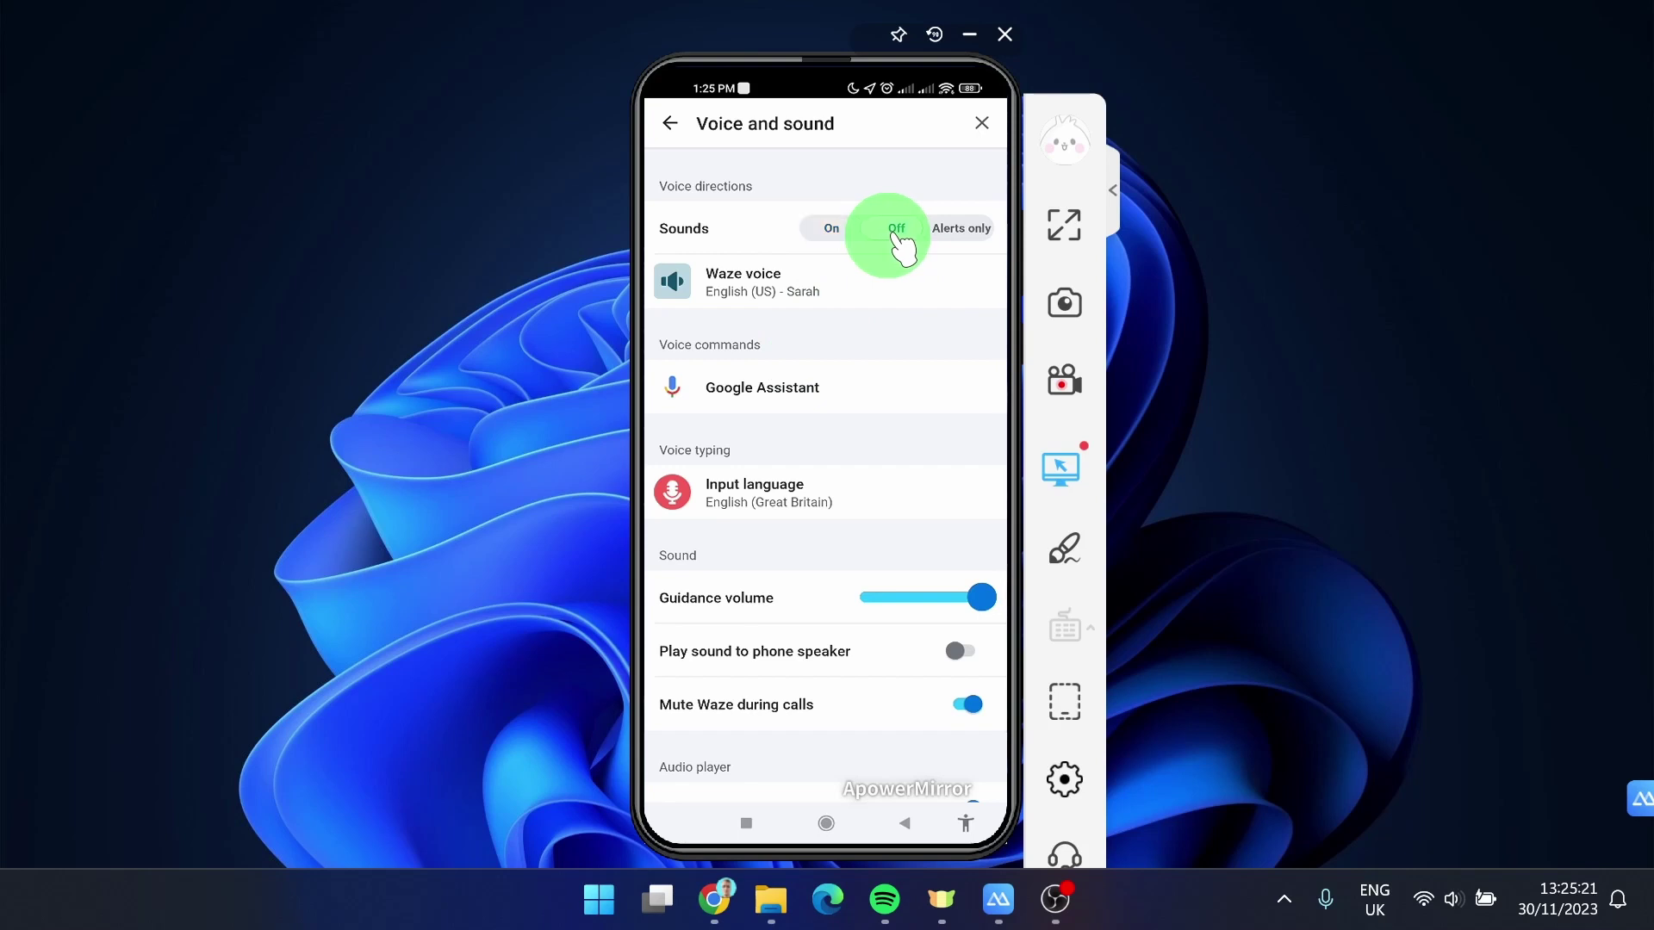
pyautogui.click(837, 231)
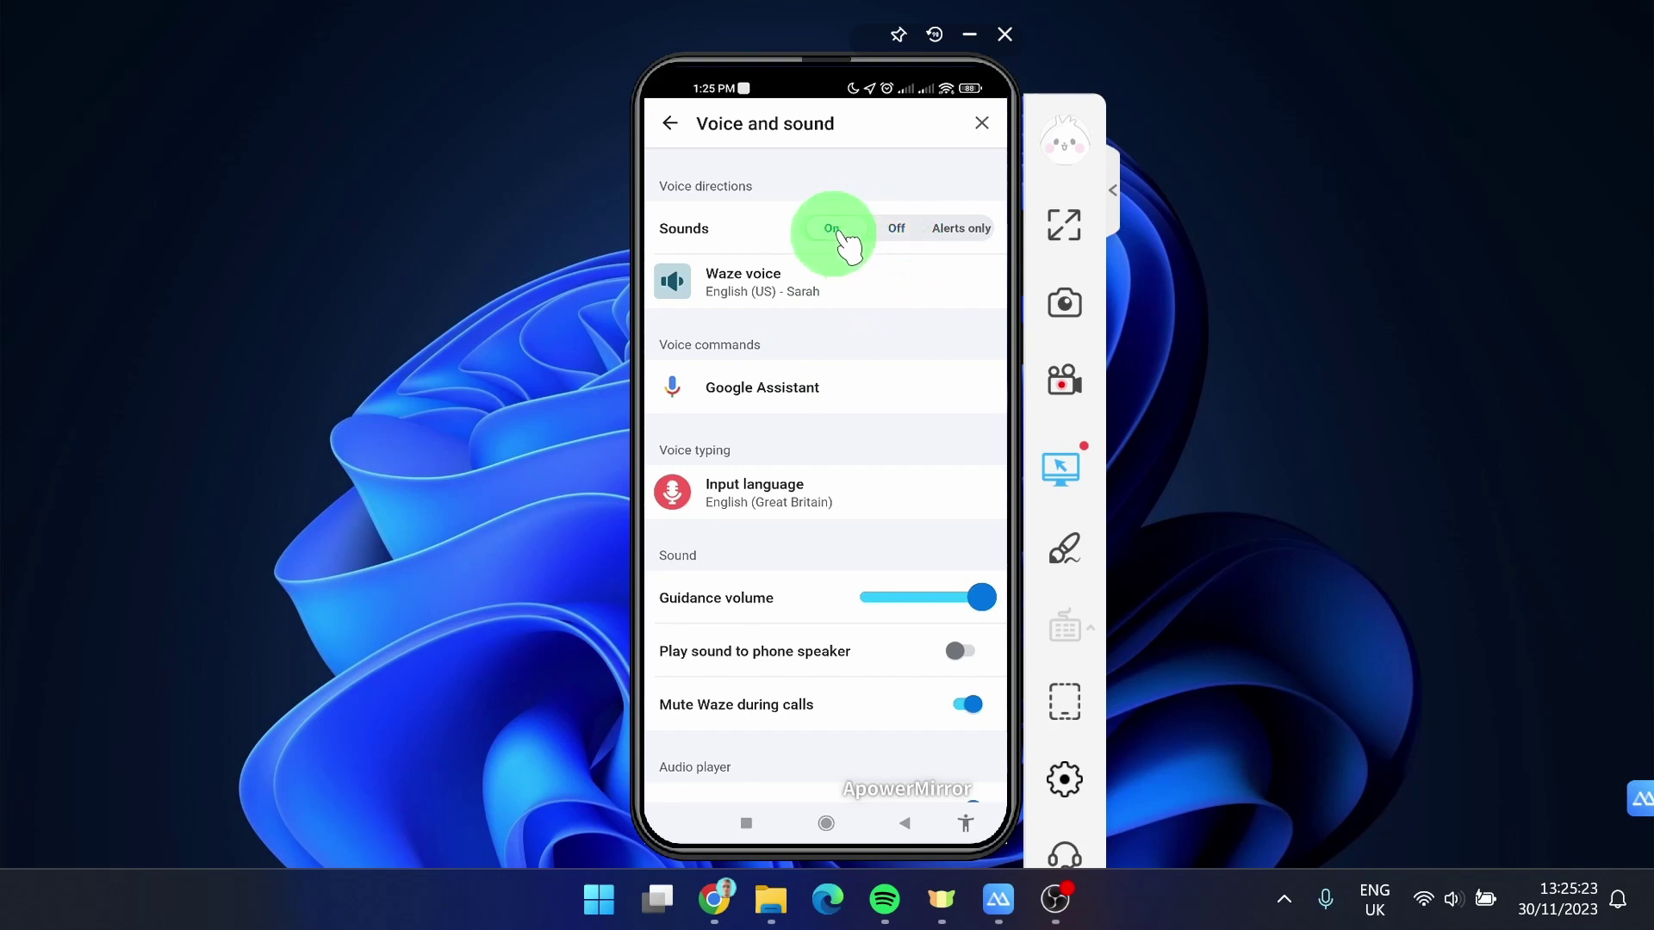